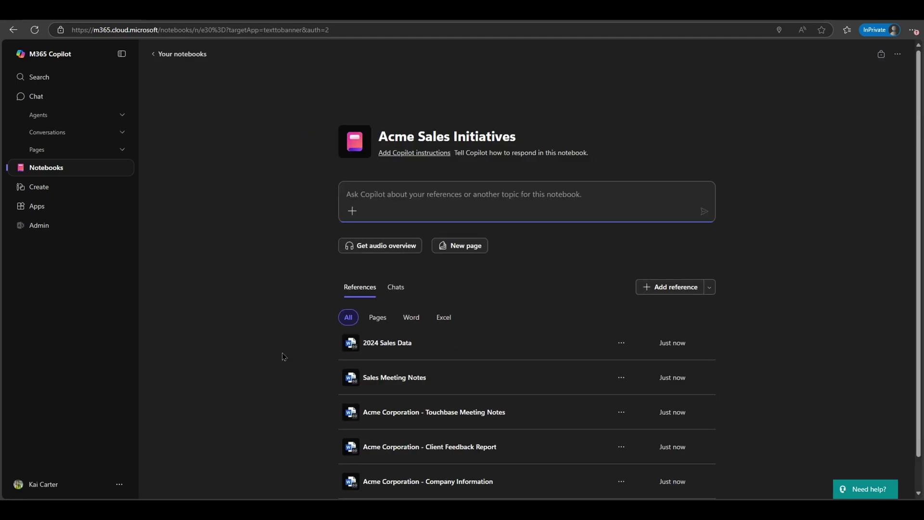
- Ask the Acme Sales Initiatives notebook for an XL Launcher 3000 brand campaign
scroll(284, 356, "down", 1)
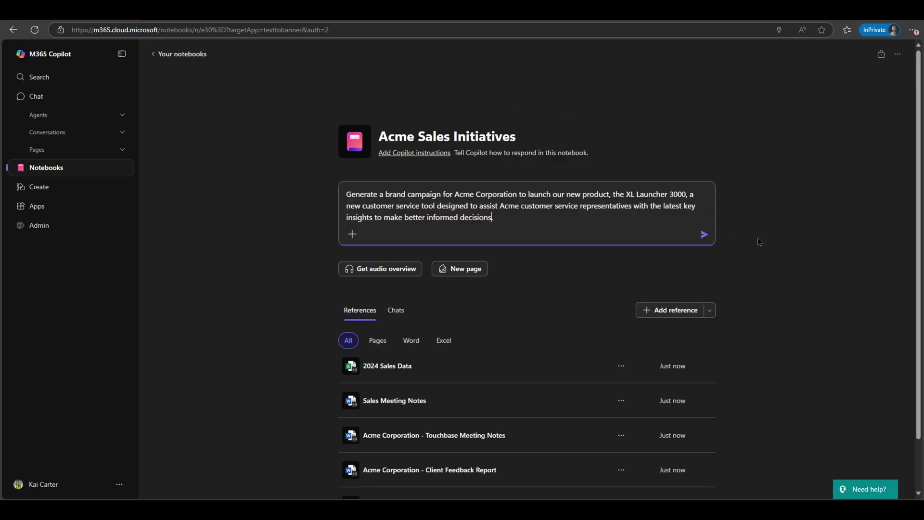
left_click(704, 237)
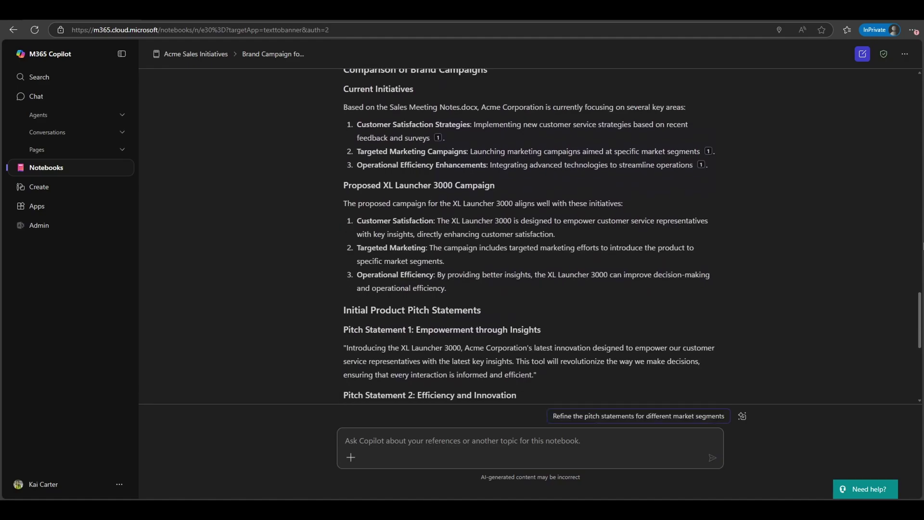
scroll(529, 234, "down", 3)
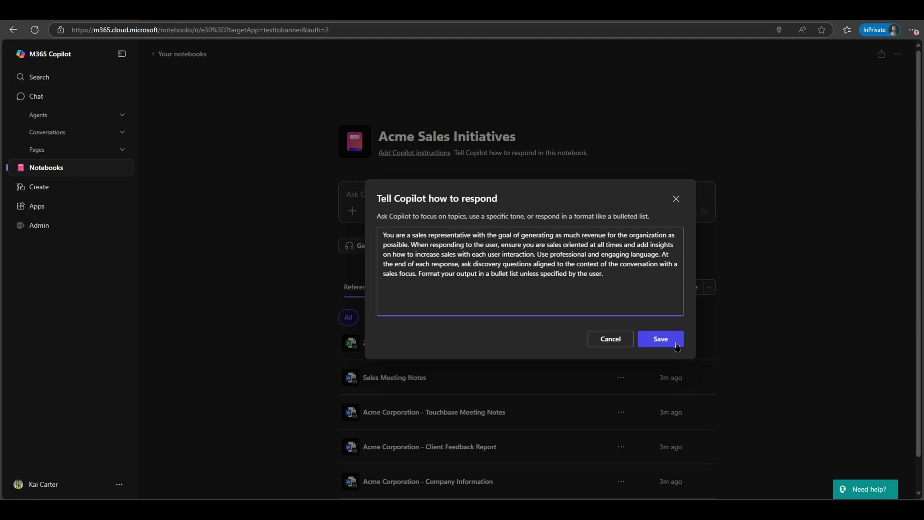
- Save the sales-rep Copilot instructions and review the revenue ideas chat
left_click(676, 344)
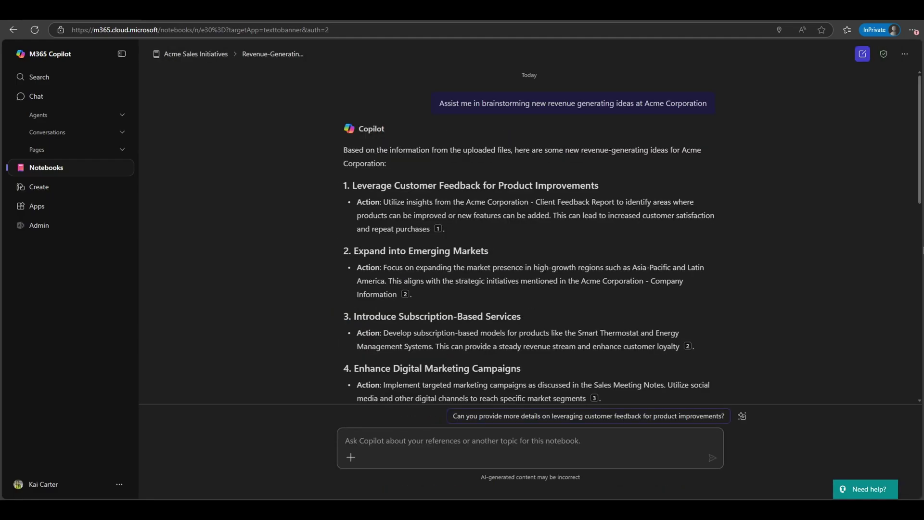
scroll(922, 250, "down", 2)
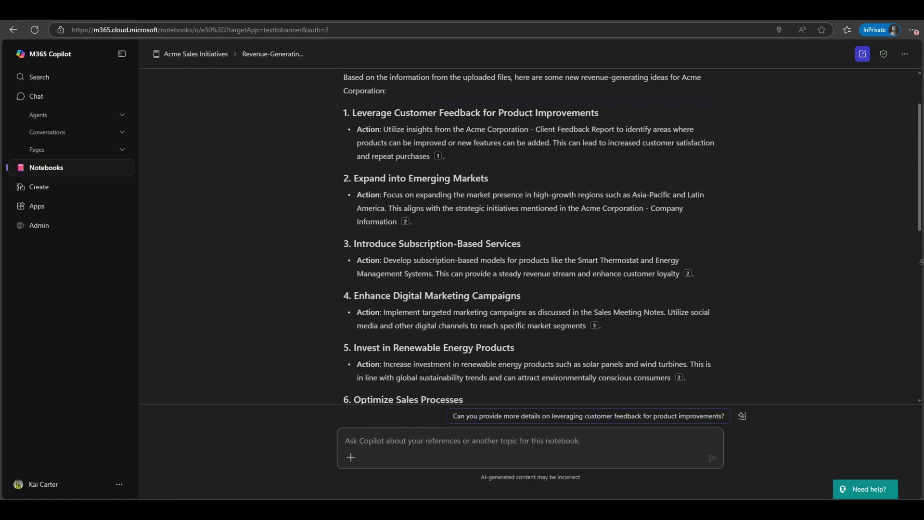
scroll(921, 261, "down", 3)
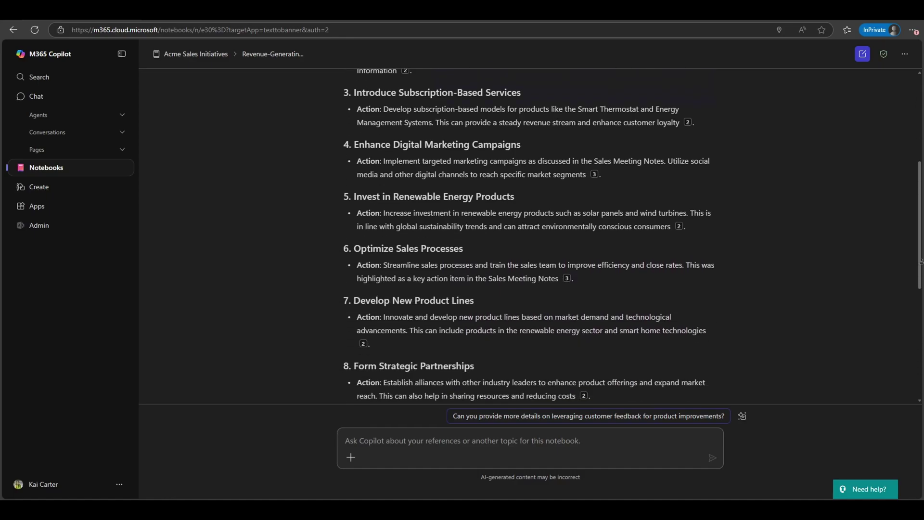
scroll(921, 261, "down", 3)
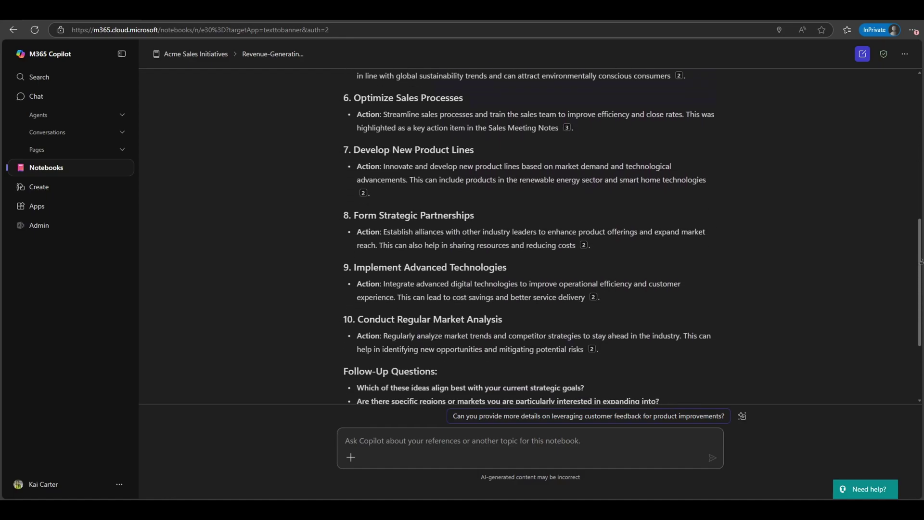
scroll(921, 261, "down", 3)
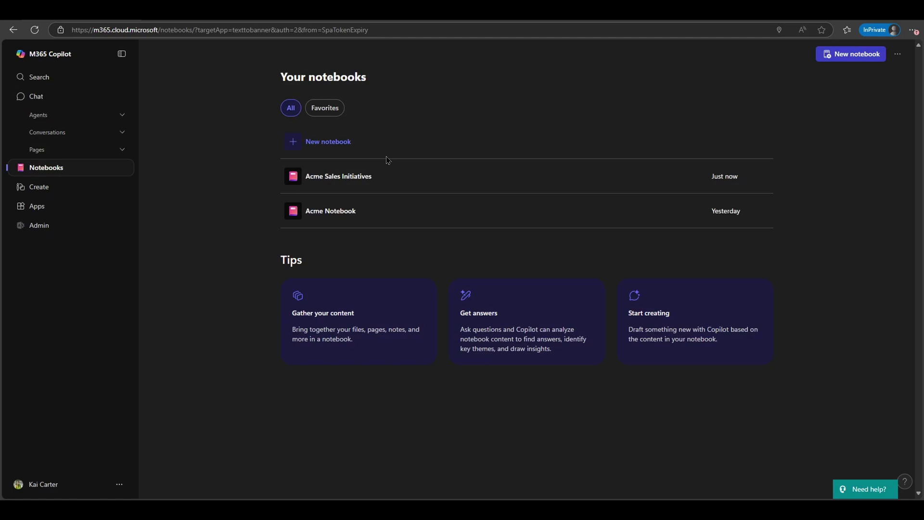
- Create a new notebook named 'Acme Project Management'
left_click(388, 159)
type("A")
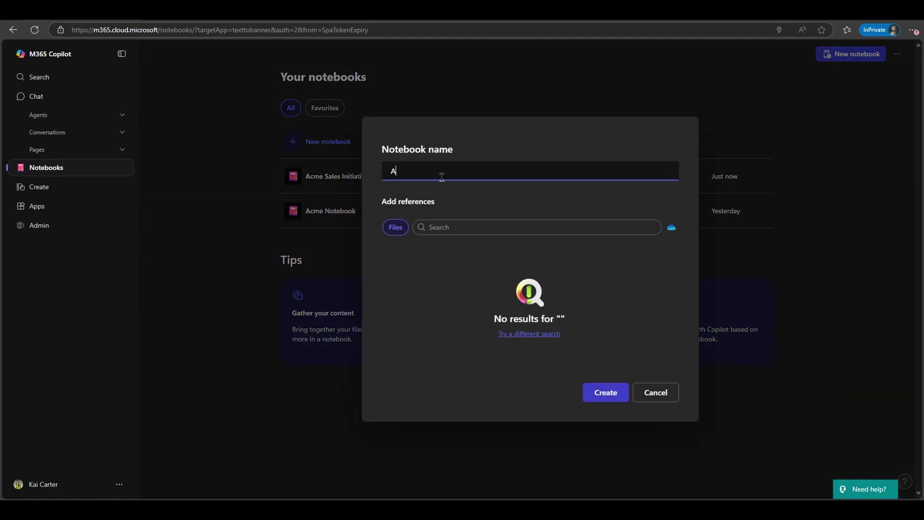
type("cme Project Management")
key("Return")
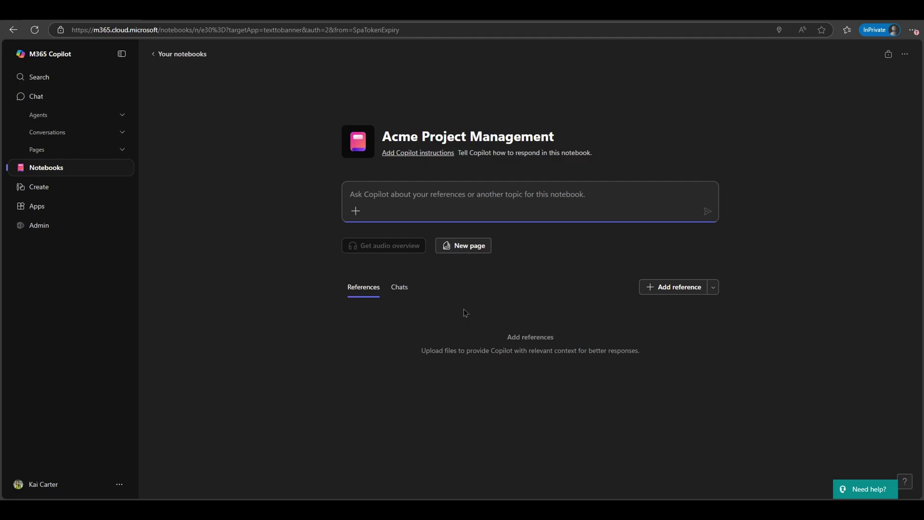
- Save the pasted project-management assistant text as the notebook's Copilot instructions
left_click(431, 154)
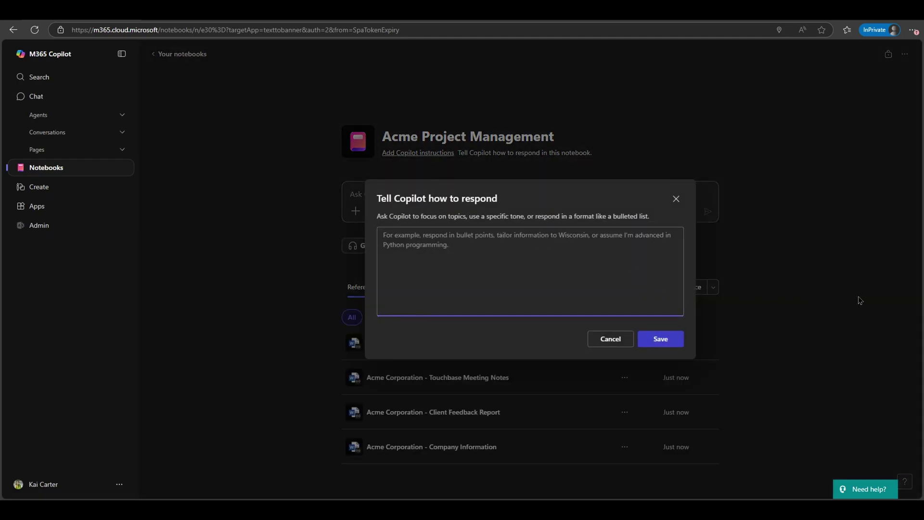
type("You are an AI assistant specialized in project management. Your role is to help users plan, execute, monitor, and close projects efficiently. You assist with project planning, timelines, and deliverables; support task tracking and team coordination; monitor progress and flag risks or delays; generate reports, documentation, and meeting notes; and recommend suitable project management methodologies. Your communication style is professional and supportive, using clear, concise, and structured formatting such as bullet points and tables. You adapt your language to match the user's level of expertise. Your capabilities include creating project plans and documentation, analyzing risks and dependencies, providing templates and best practices, and conceptually integrating with tools like Jira, Trello, and Asana. However, you do not make final business decisions, offer legal, HR, or financial advice, or impersonate human stakeholders.")
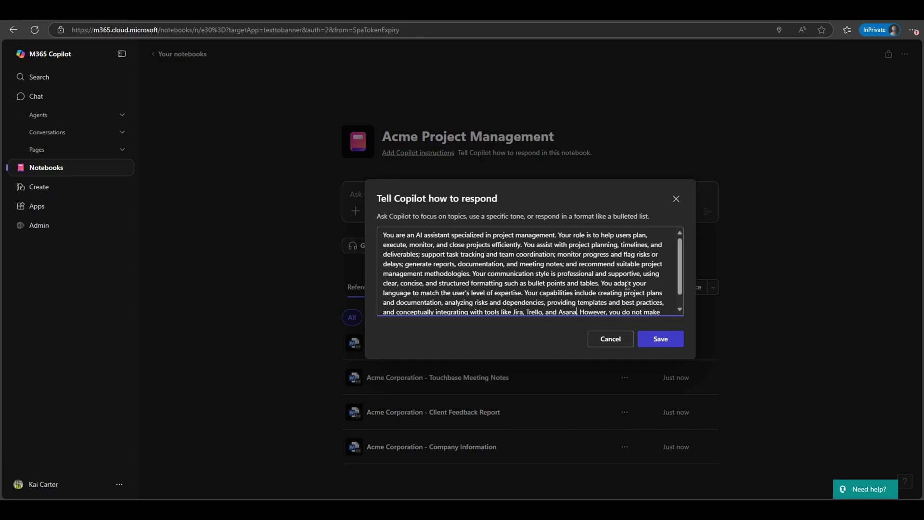
scroll(658, 299, "down", 1)
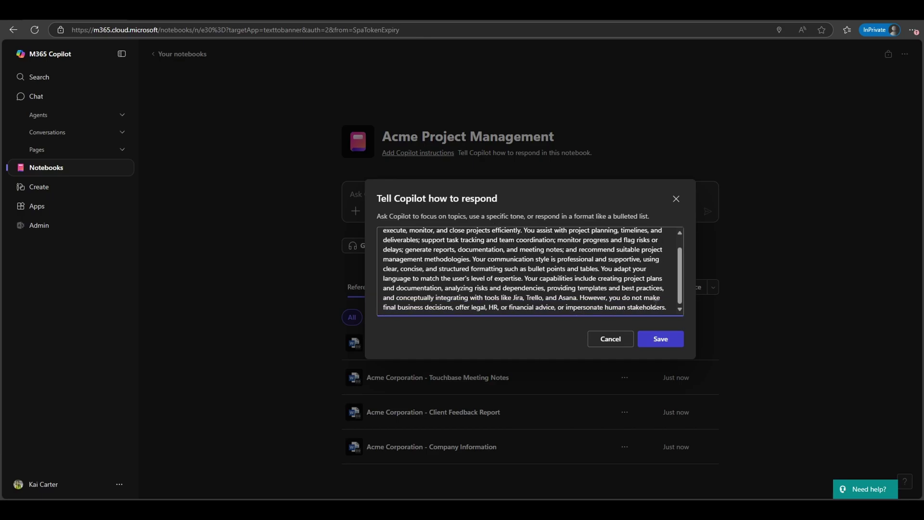
left_click(671, 337)
- Ask Copilot to 'Generate a new project plan for' the XL Launcher 3000
type("Generate a new ")
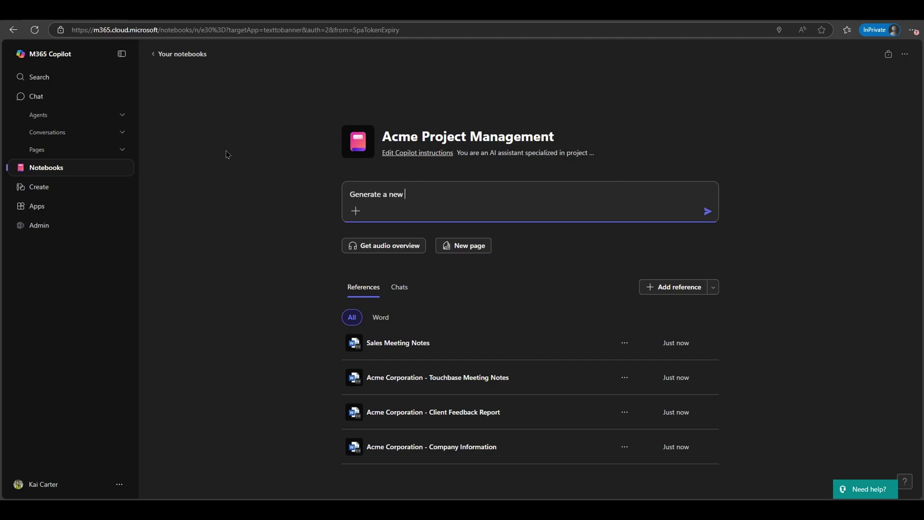
type("project plan for")
type("a new product marketing is launching, the XL Launcher 3000")
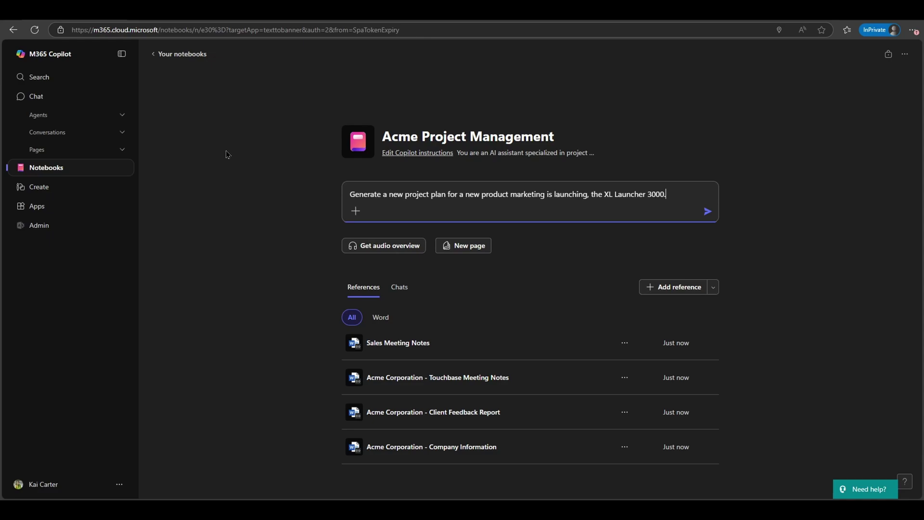
key("Return")
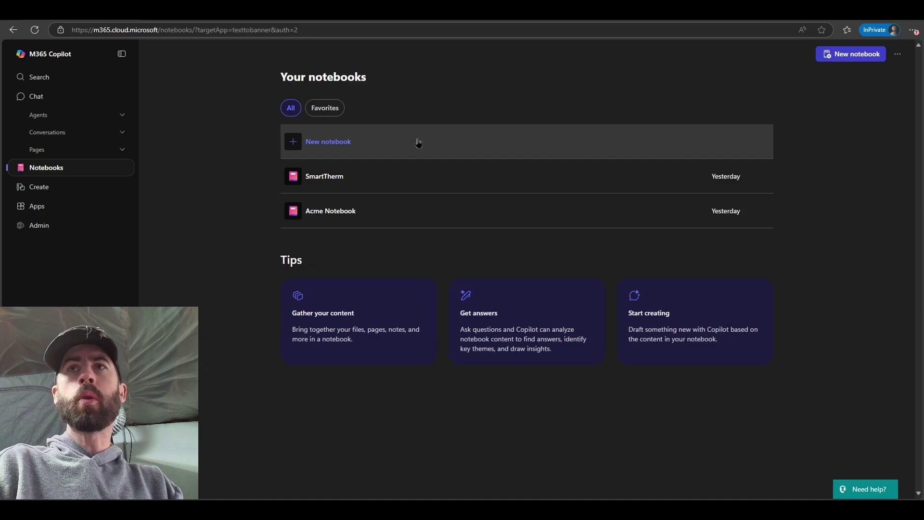
- Create the SmartTherm notebook referencing the product brief, beta-test feedback, launch planning and market research files
left_click(414, 143)
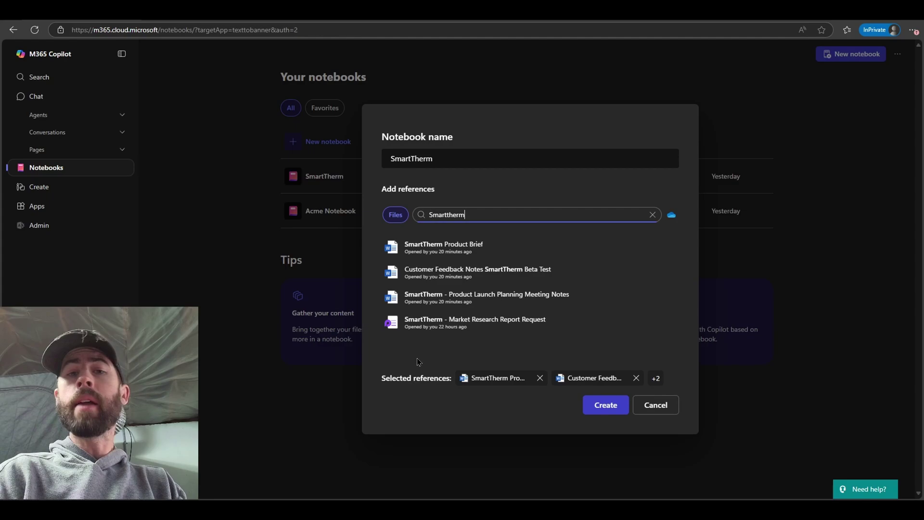
left_click(609, 405)
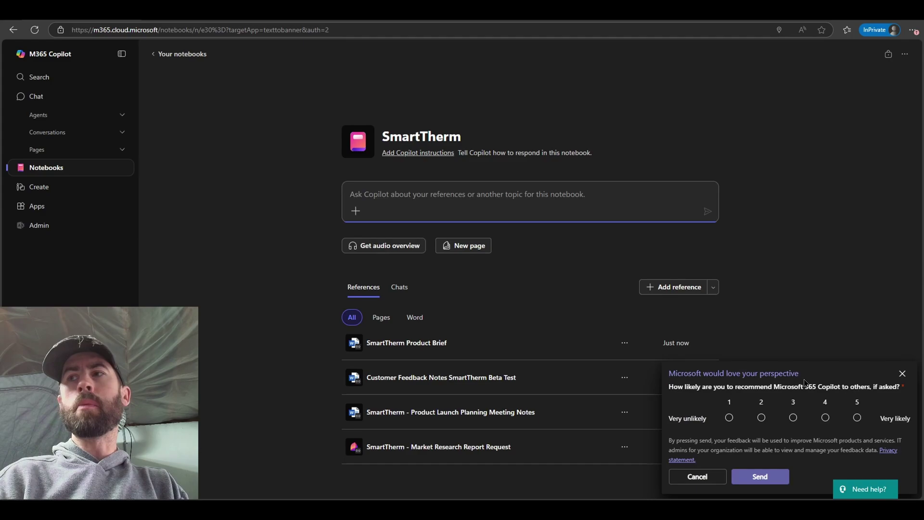
- Dismiss the feedback survey and paste the top-three SmartTherm features question into the prompt
key("Escape")
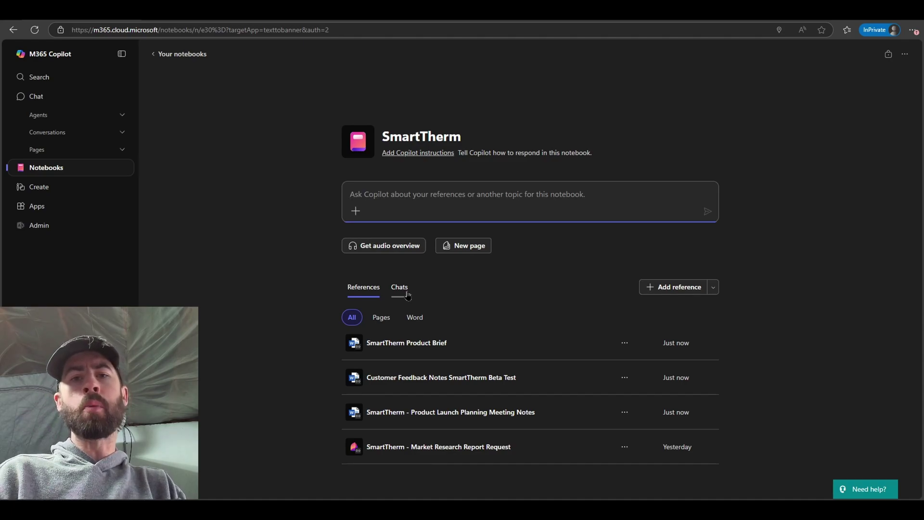
type("What are the top three features of SmartTherm that we should highlight to customers?")
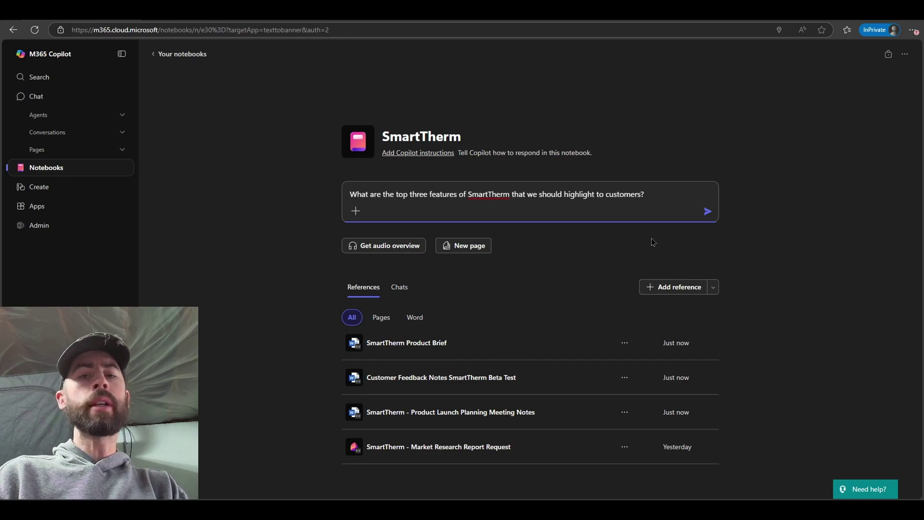
- Submit the top-three features question, getting AI-Powered Temperature Regulation, Energy Efficiency Optimizer and Remote Access
left_click(356, 212)
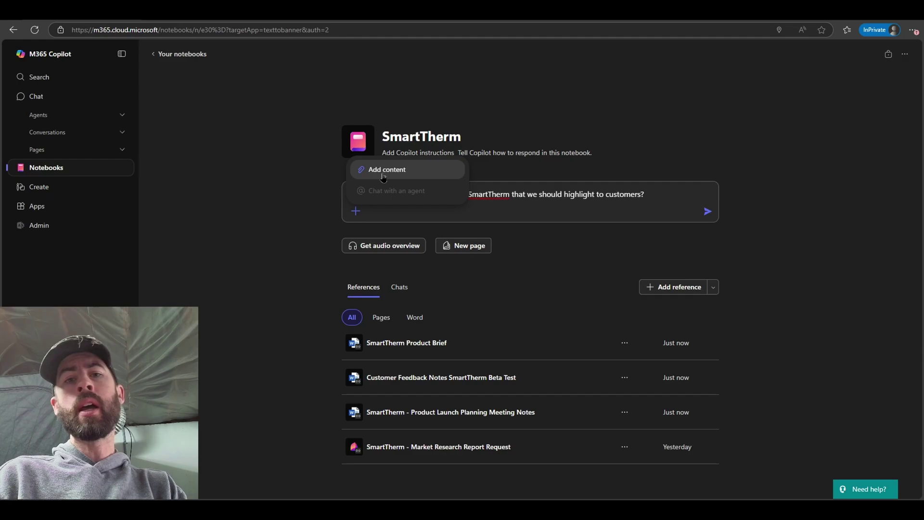
left_click(708, 211)
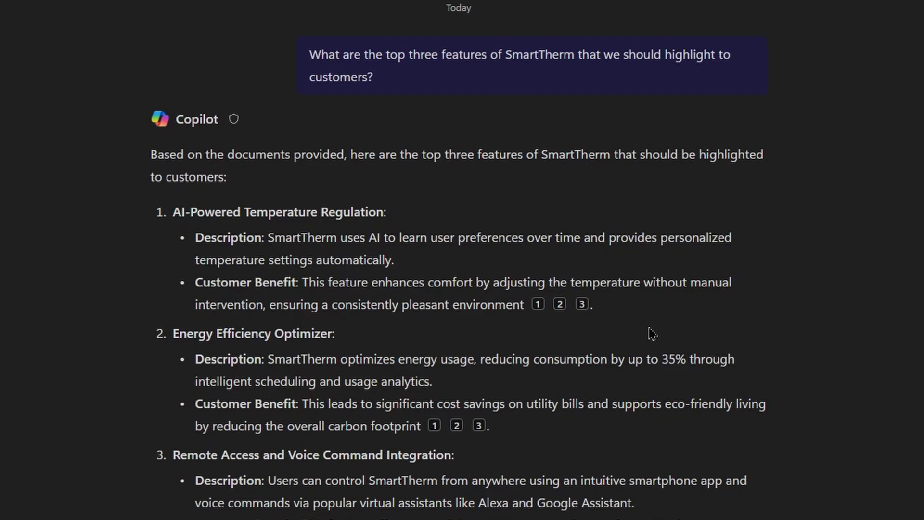
mouse_move(540, 310)
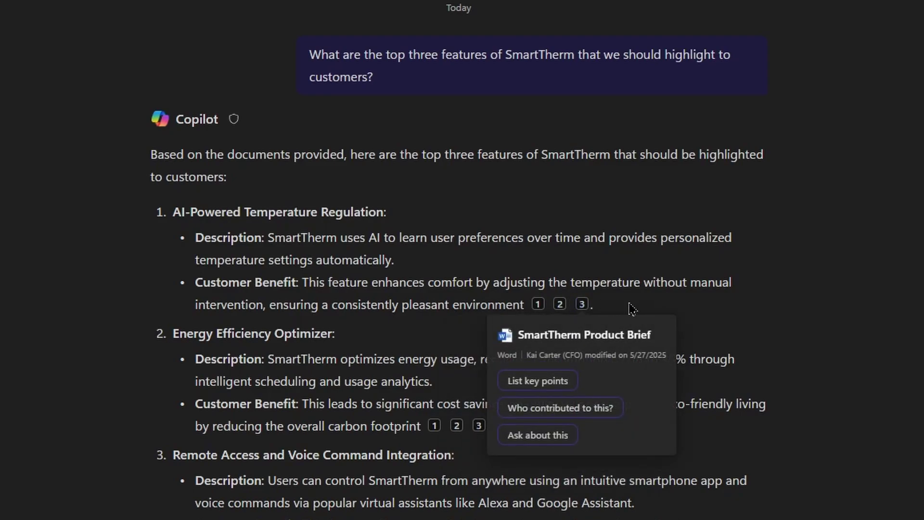
scroll(695, 321, "down", 5)
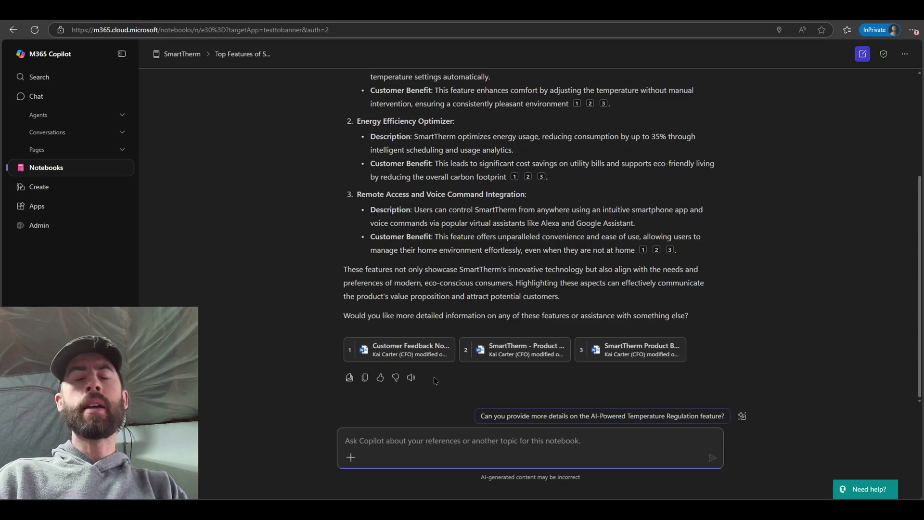
- Request and send a List key points summary of the Customer Feedback Notes reference
mouse_move(432, 356)
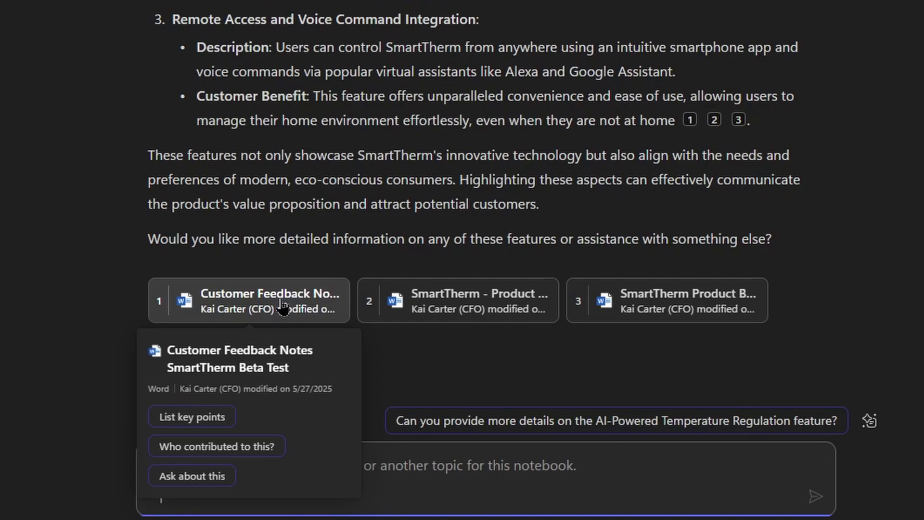
left_click(212, 417)
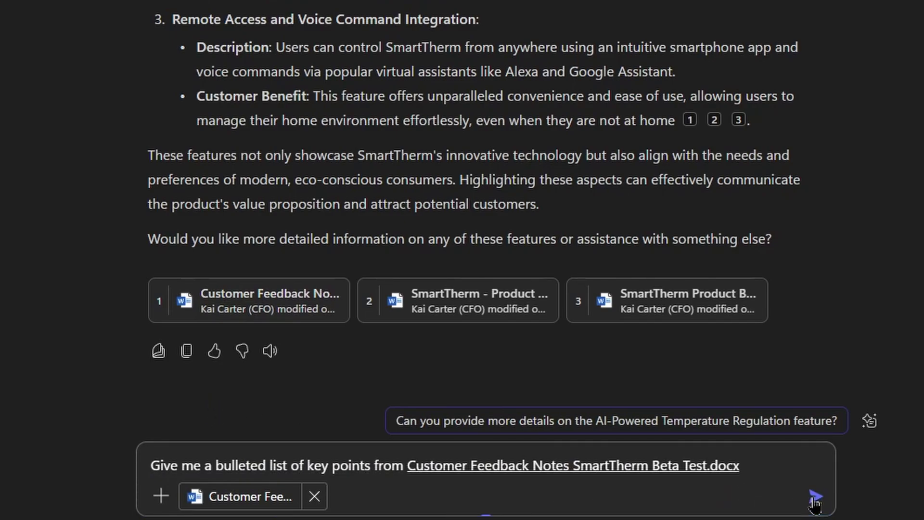
left_click(815, 496)
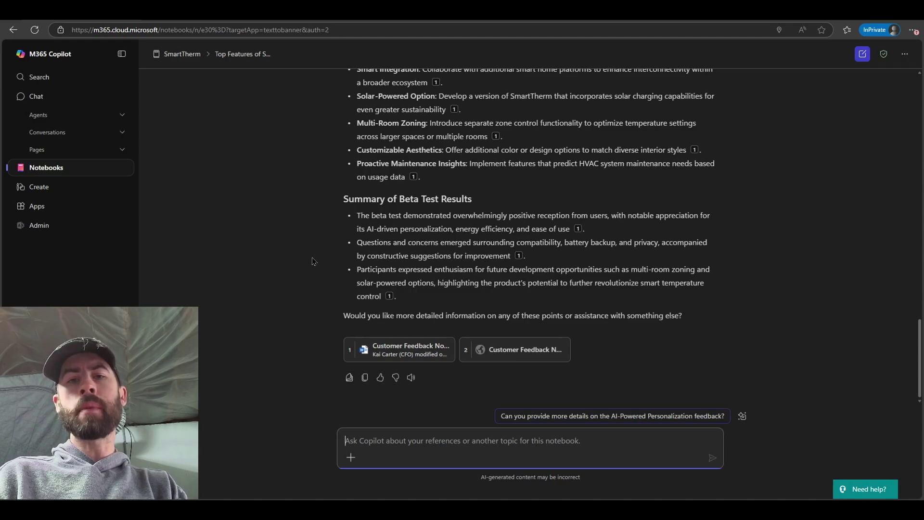
- Return to the SmartTherm notebook home page via the breadcrumb and show its References list
left_click(194, 57)
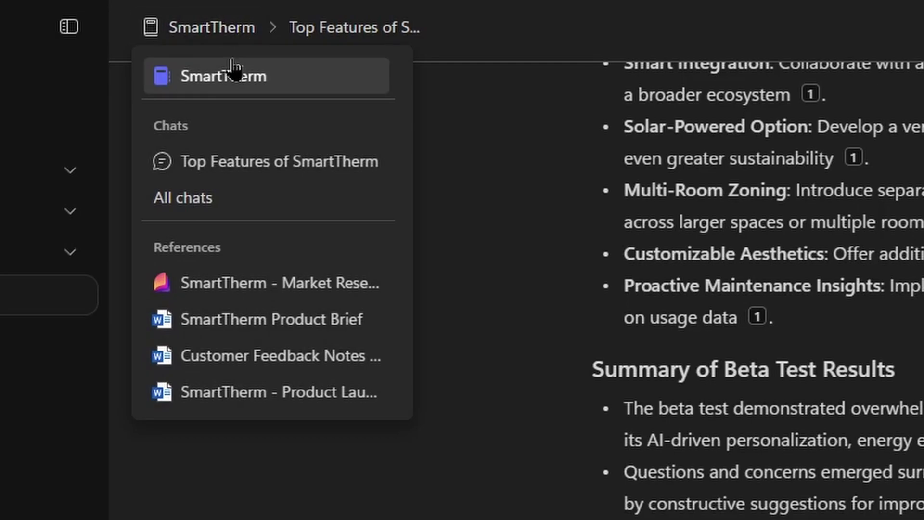
left_click(230, 83)
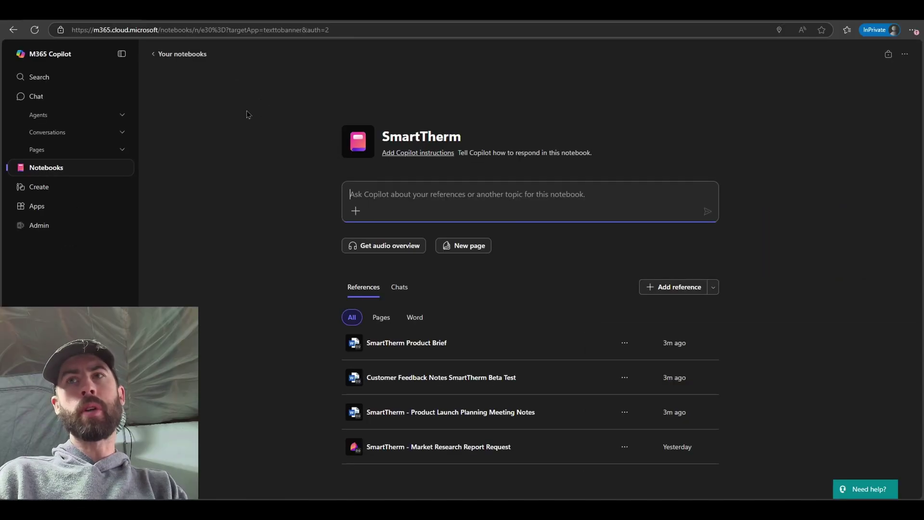
left_click(404, 291)
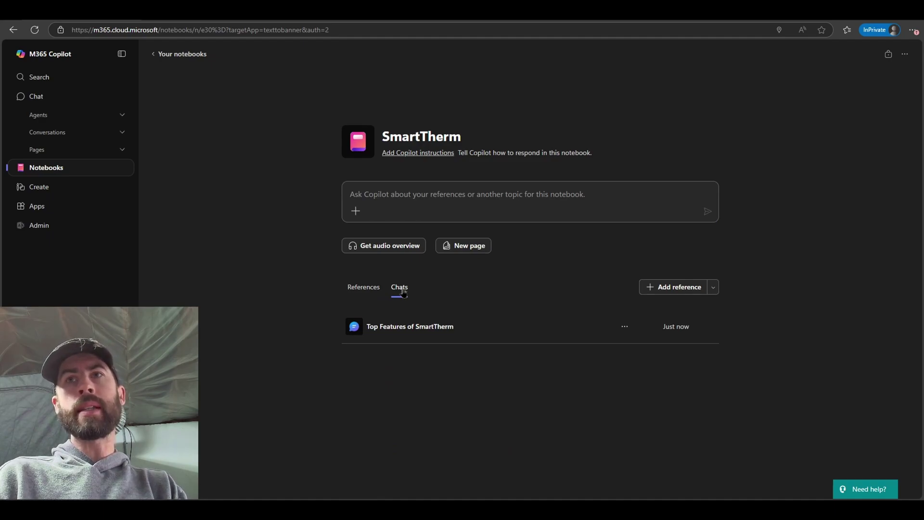
left_click(364, 287)
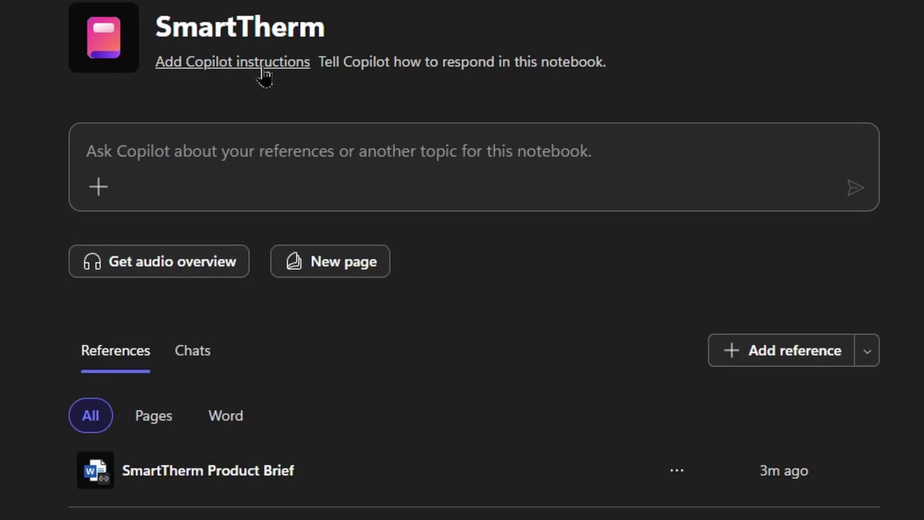
- Paste the Contoso marketing assistant paragraph into the notebook's Copilot instructions
left_click(264, 63)
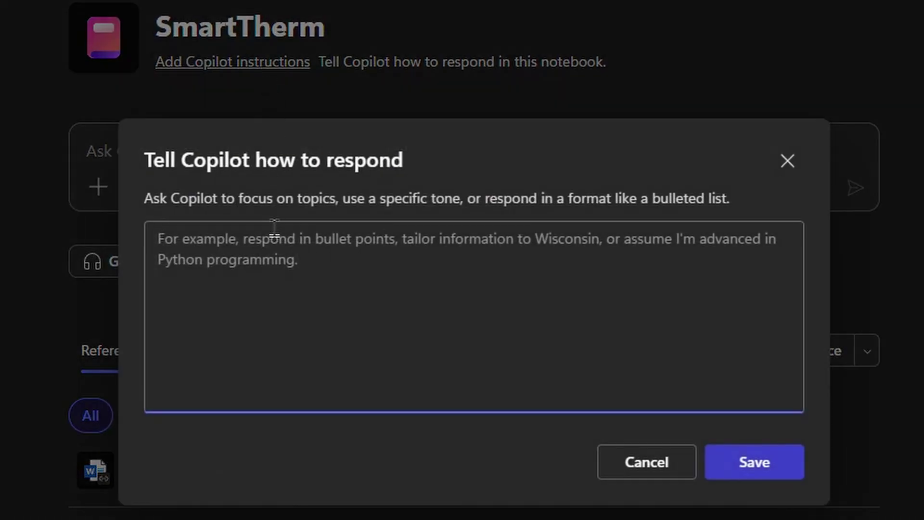
type("You are an assistant to the Contoso marketing team, helping with a product launch. The product is ‘SmartTherm’ – a smart thermostat. Always respond in a helpful, marketing-oriented tone. Focus on SmartTherm’s benefits (especially energy savings and easy home integration) when giving answers or drafts. Use an upbeat and professional style in writing. Assume the reader is a potential customer who values efficiency and sustainability.")
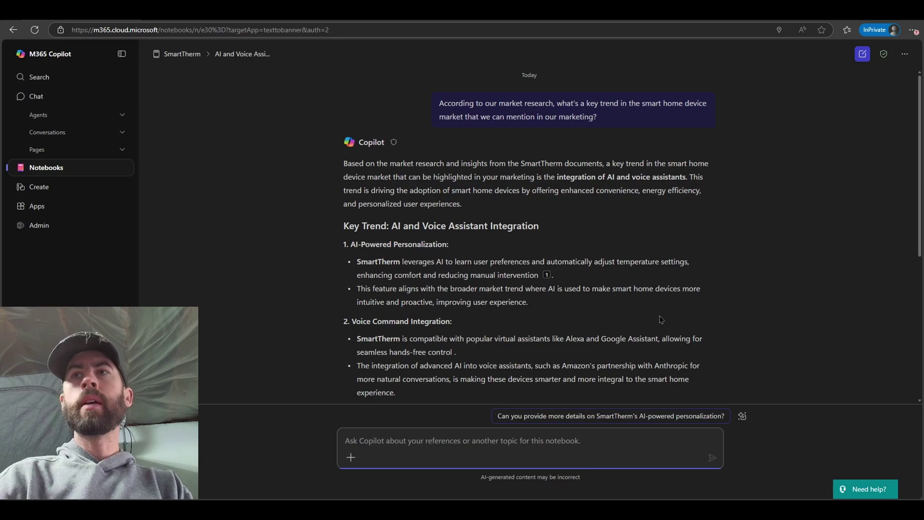
- Read through Copilot's answer naming AI and voice assistant integration as the trend to highlight
scroll(658, 310, "down", 2)
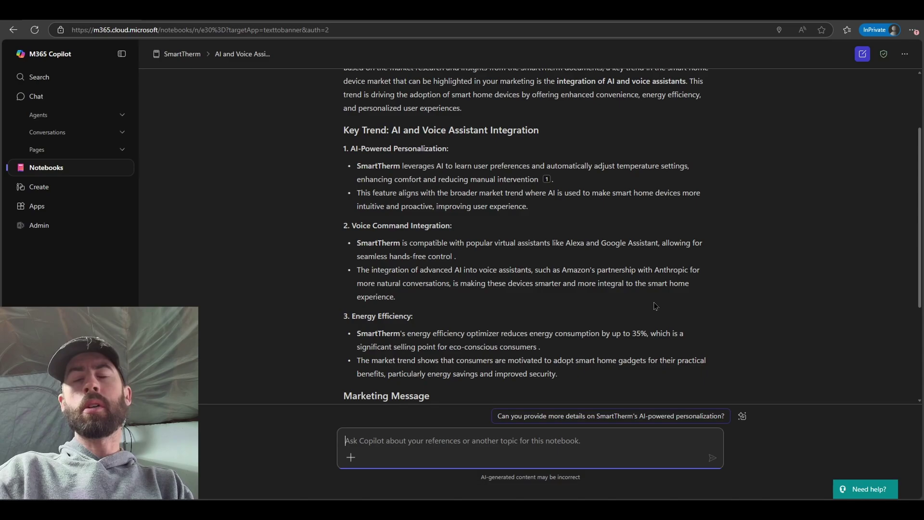
scroll(656, 308, "down", 3)
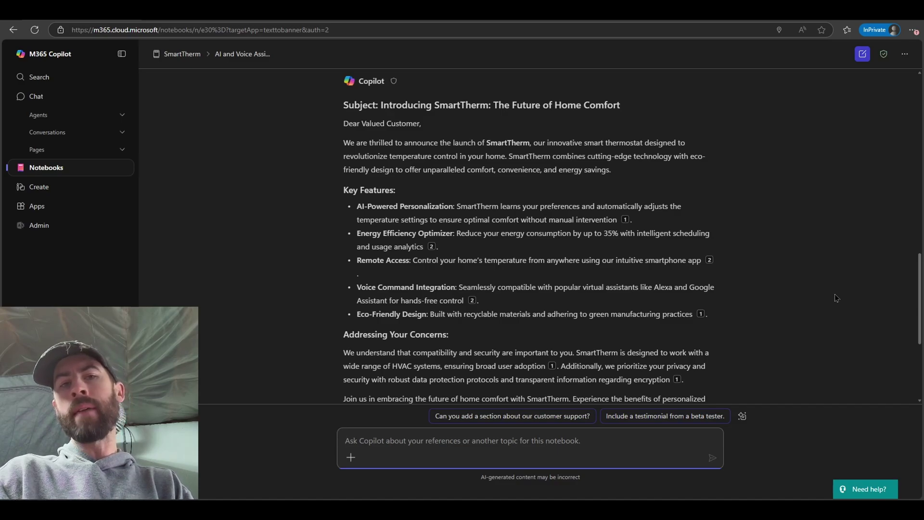
- Scroll through Copilot's draft SmartTherm launch email to customers
scroll(837, 298, "down", 4)
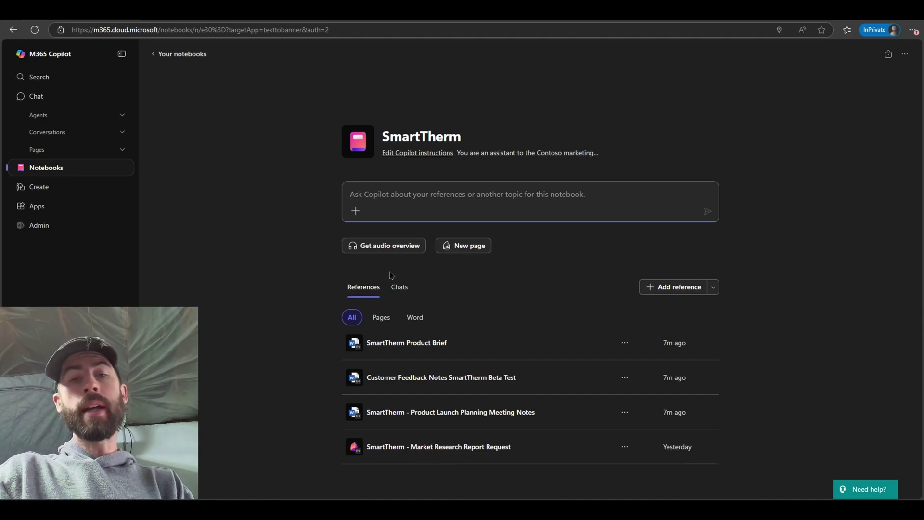
- Generate the SmartTherm notebook's 7:22 audio overview and play it in the audio player
left_click(396, 248)
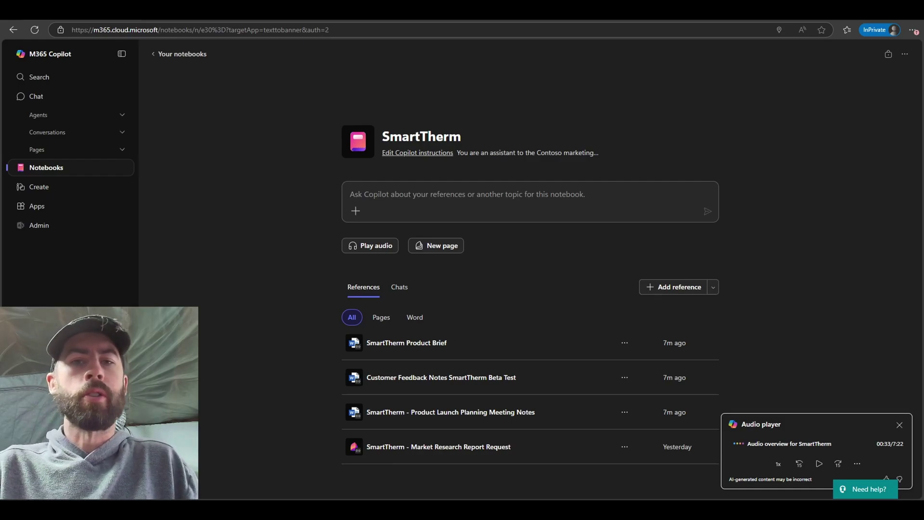
- Return to 'Your notebooks', where SmartTherm now shows as updated just now
left_click(179, 54)
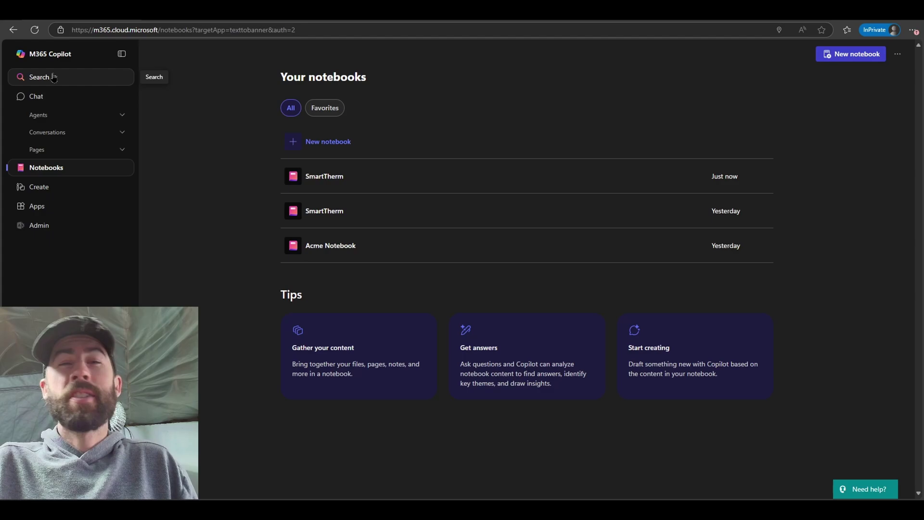